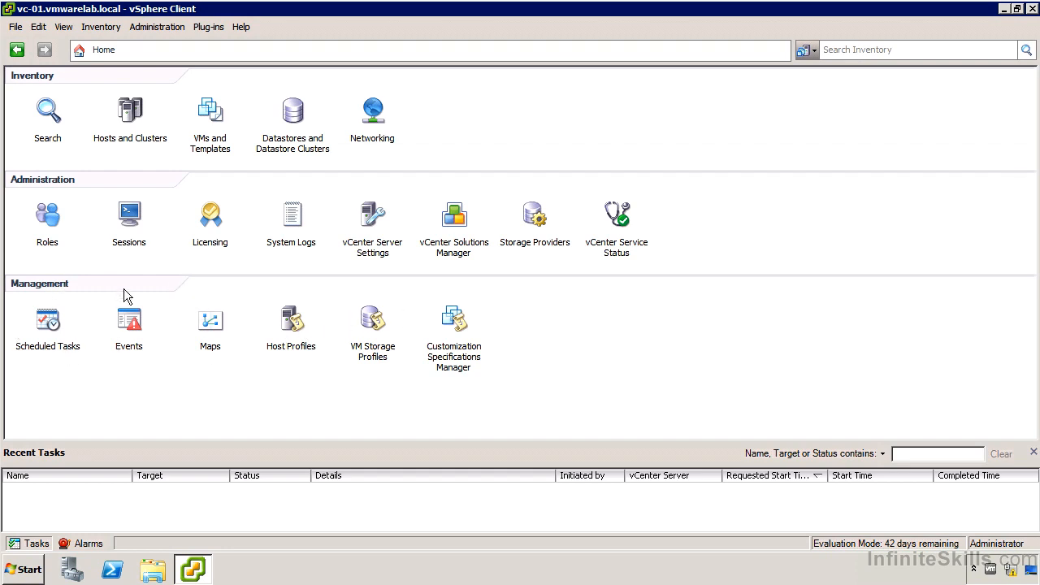
Step: Create a new scheduled task of the type Migrate a virtual machine
{"action": "left_click", "coordinate": [58, 327]}
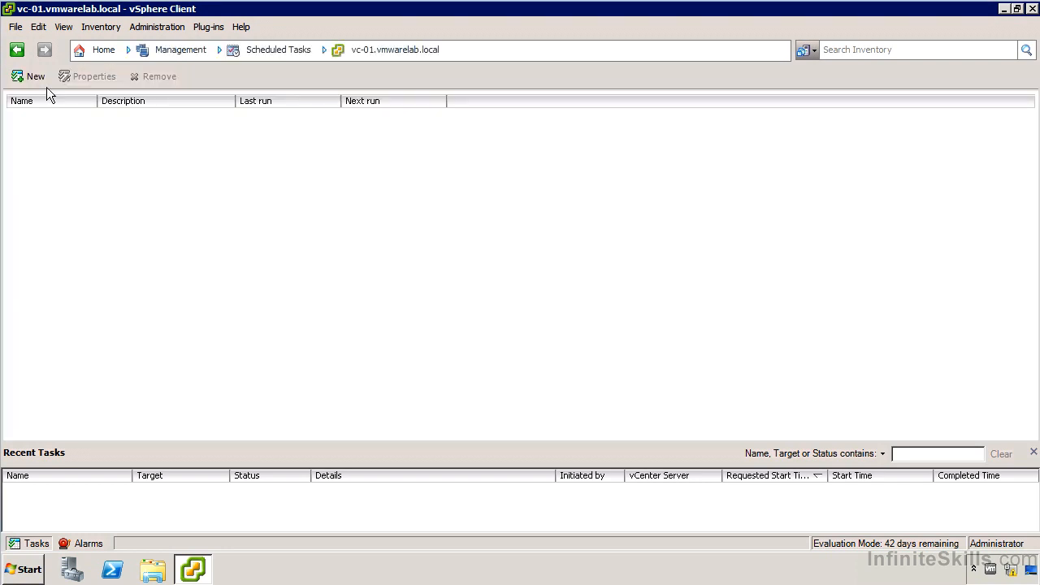
{"action": "left_click", "coordinate": [33, 79]}
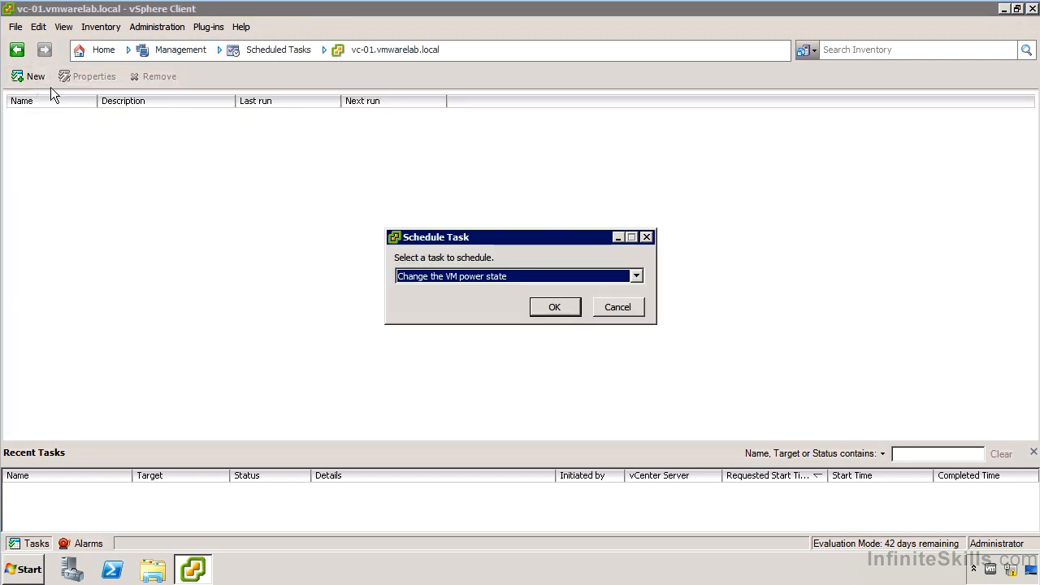
{"action": "left_click", "coordinate": [442, 277]}
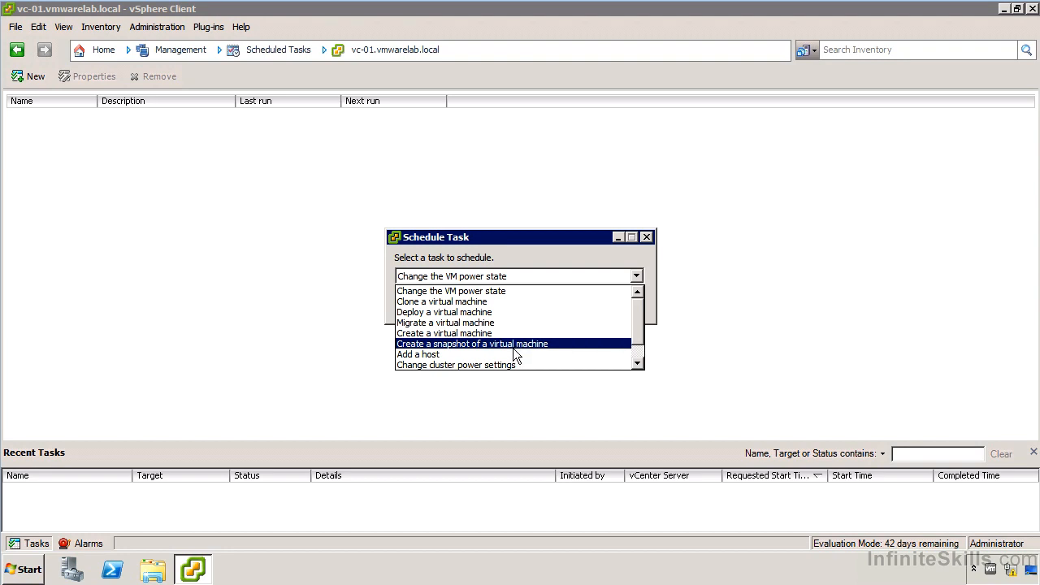
{"action": "scroll", "coordinate": [513, 348], "scroll_direction": "down", "scroll_amount": 1}
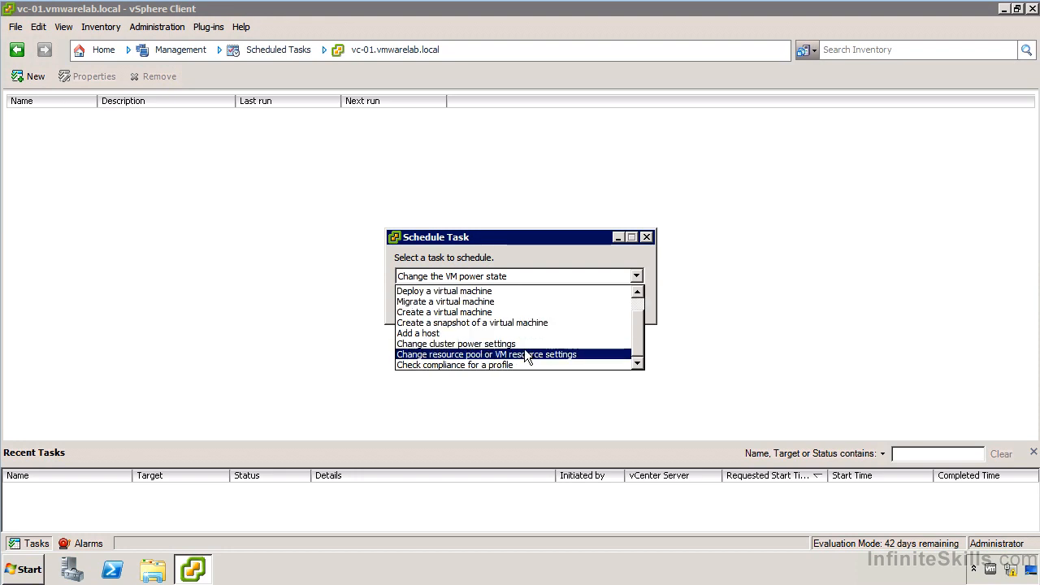
{"action": "scroll", "coordinate": [561, 354], "scroll_direction": "up", "scroll_amount": 1}
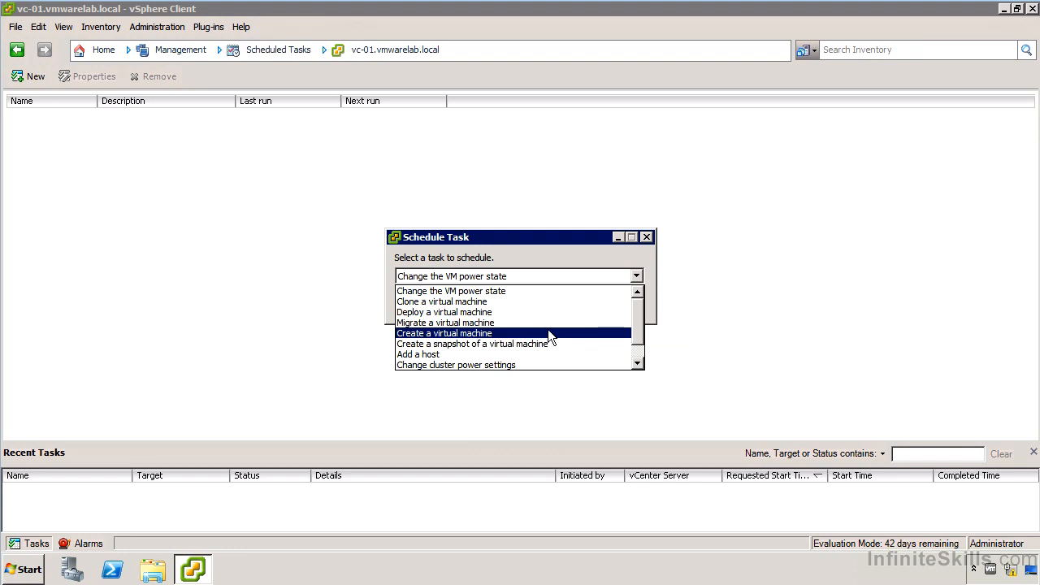
{"action": "left_click", "coordinate": [546, 323]}
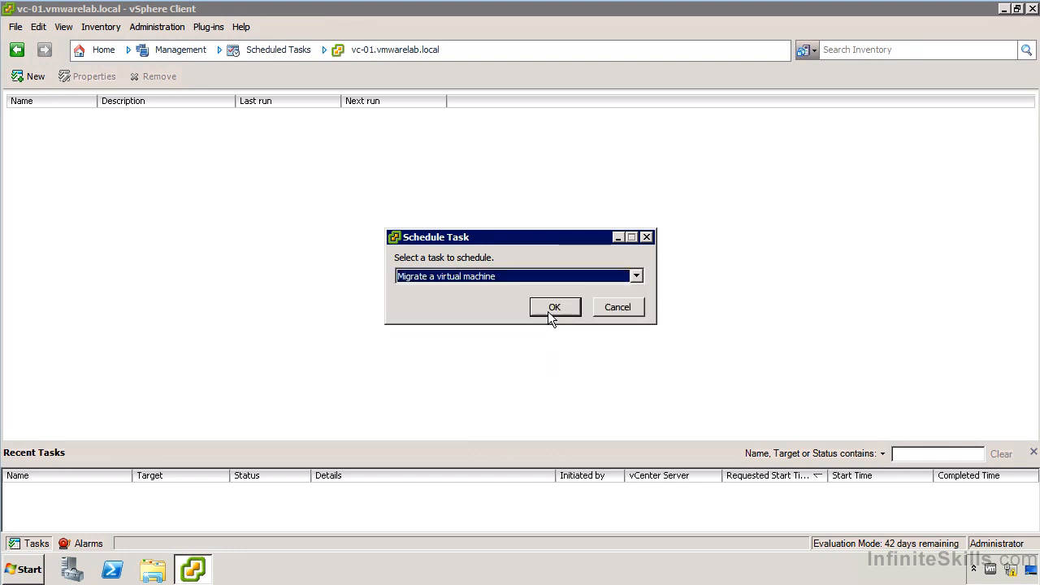
{"action": "left_click", "coordinate": [549, 313]}
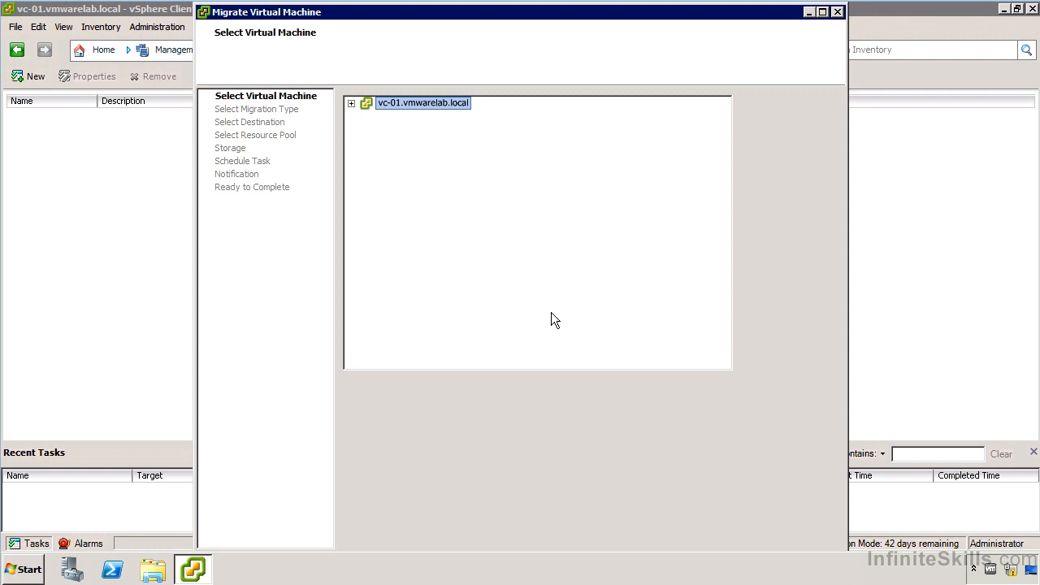
Step: Expand the vCenter inventory to Lab Environment 1, select virtual machine W2K8R2-1, and continue
{"action": "left_click", "coordinate": [351, 98]}
{"action": "left_click", "coordinate": [367, 129]}
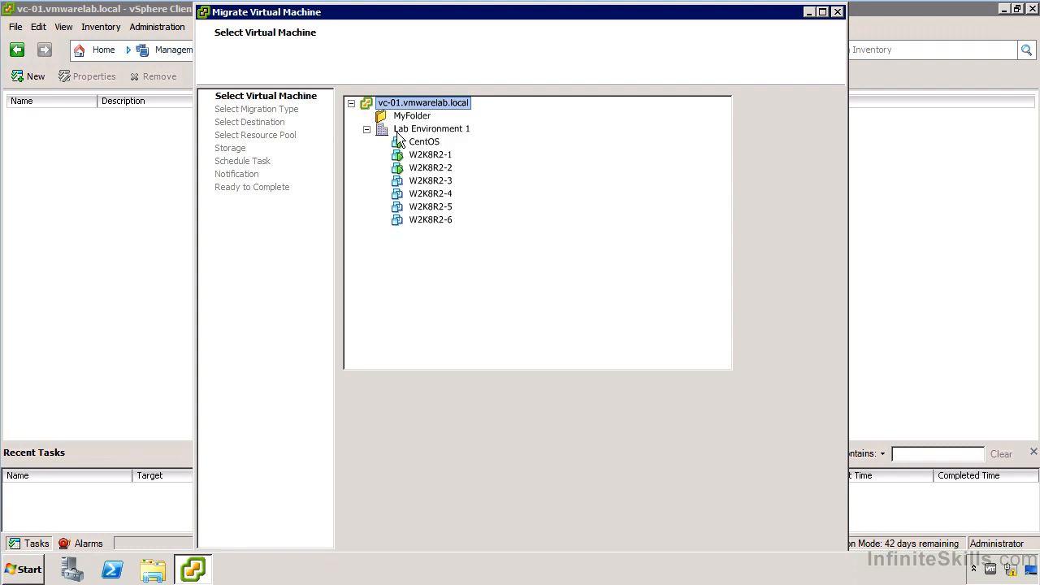
{"action": "left_click", "coordinate": [448, 158]}
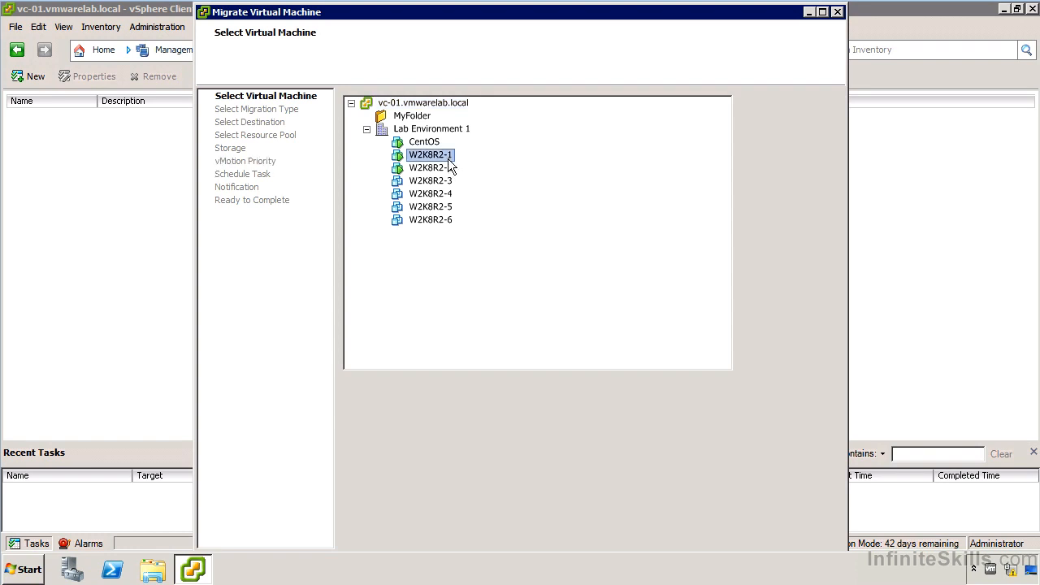
{"action": "double_click", "coordinate": [448, 8]}
{"action": "left_click", "coordinate": [943, 525]}
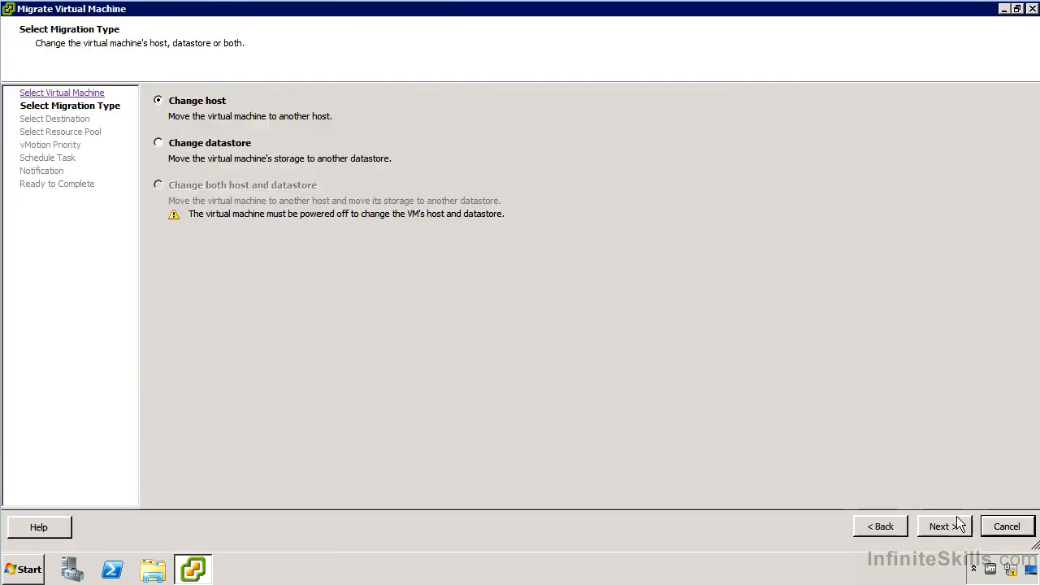
Step: Keep the Change host migration type, choose host 10.82.1.152 in Cluster 1 as destination, and accept the default vMotion priority
{"action": "left_click", "coordinate": [944, 527]}
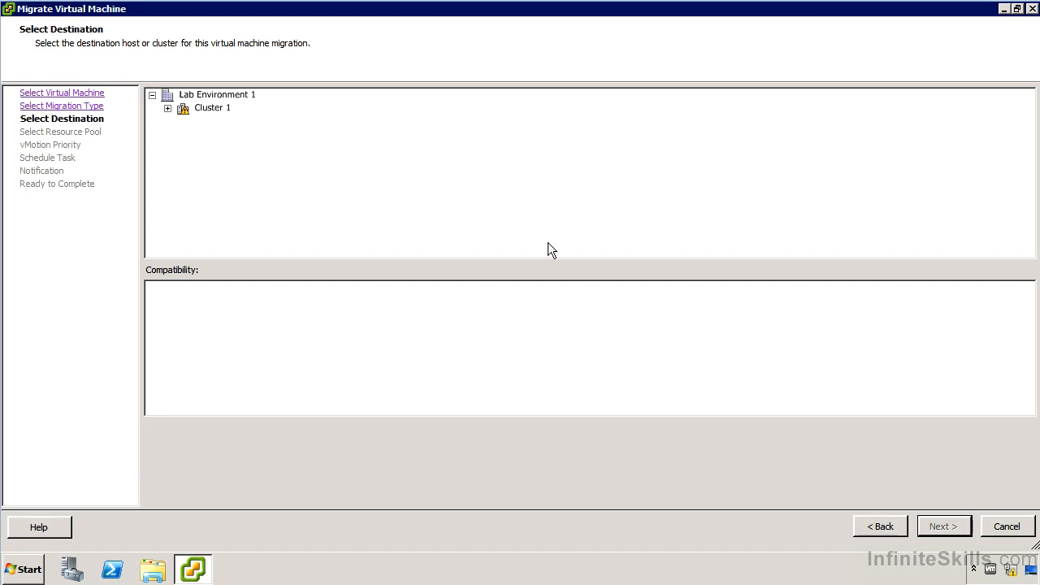
{"action": "left_click", "coordinate": [167, 108]}
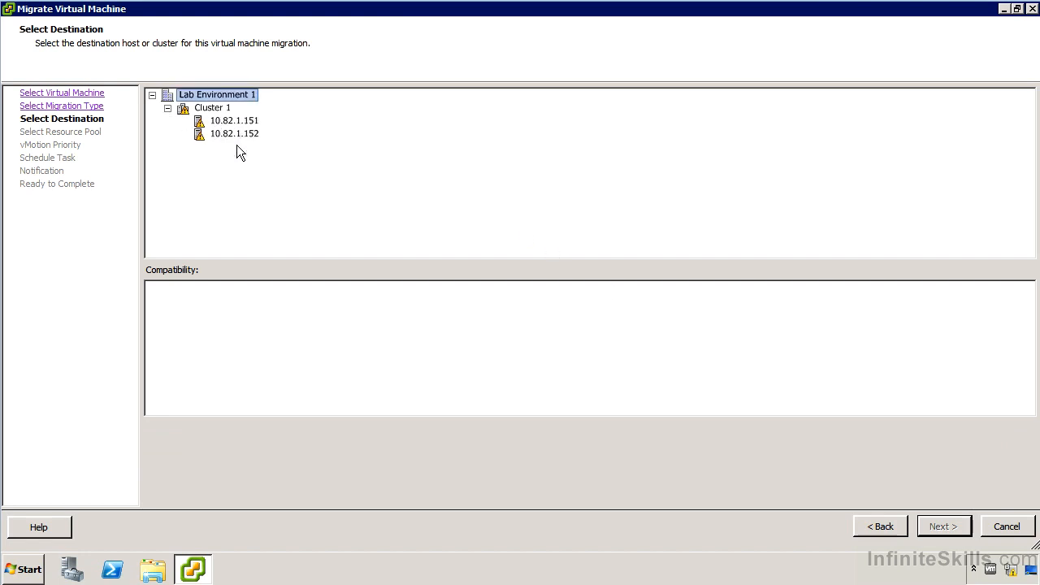
{"action": "left_click", "coordinate": [236, 134]}
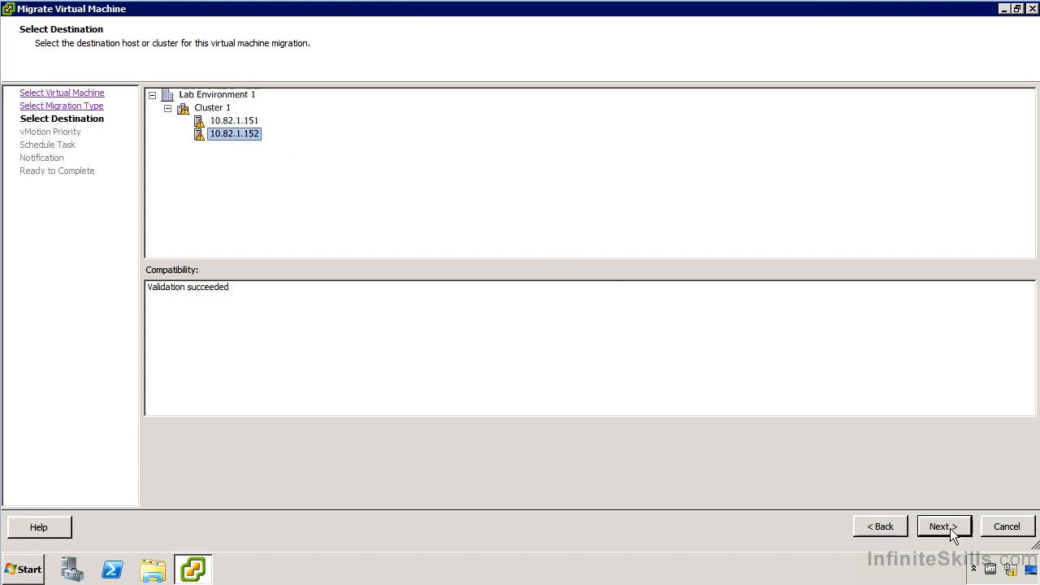
{"action": "left_click", "coordinate": [950, 528]}
{"action": "left_click", "coordinate": [949, 528]}
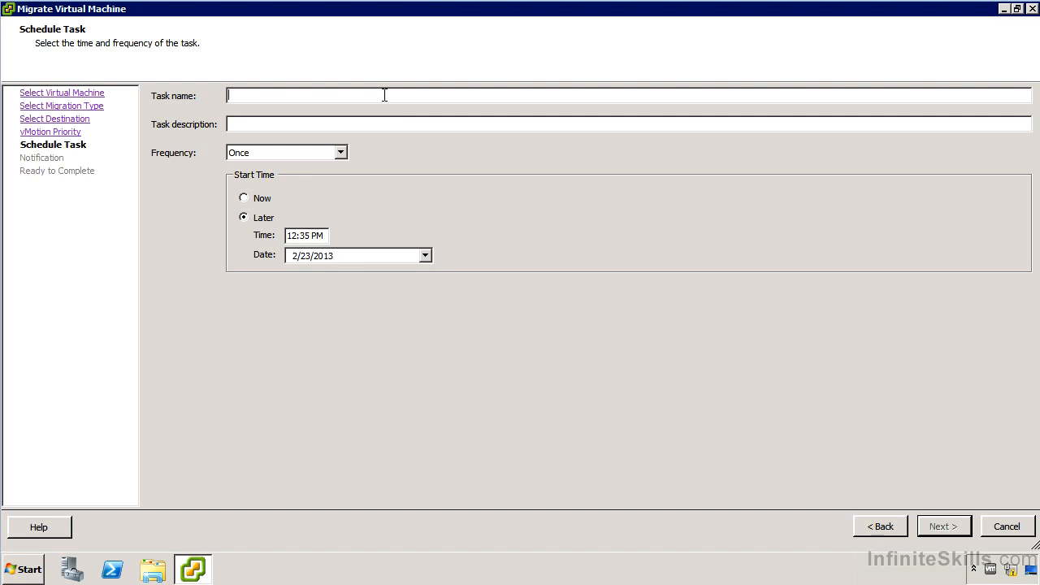
Step: Name the task Migrate W2K8R2-1 nighly
{"action": "type", "text": "Migrate W2K8R2-1 nighly"}
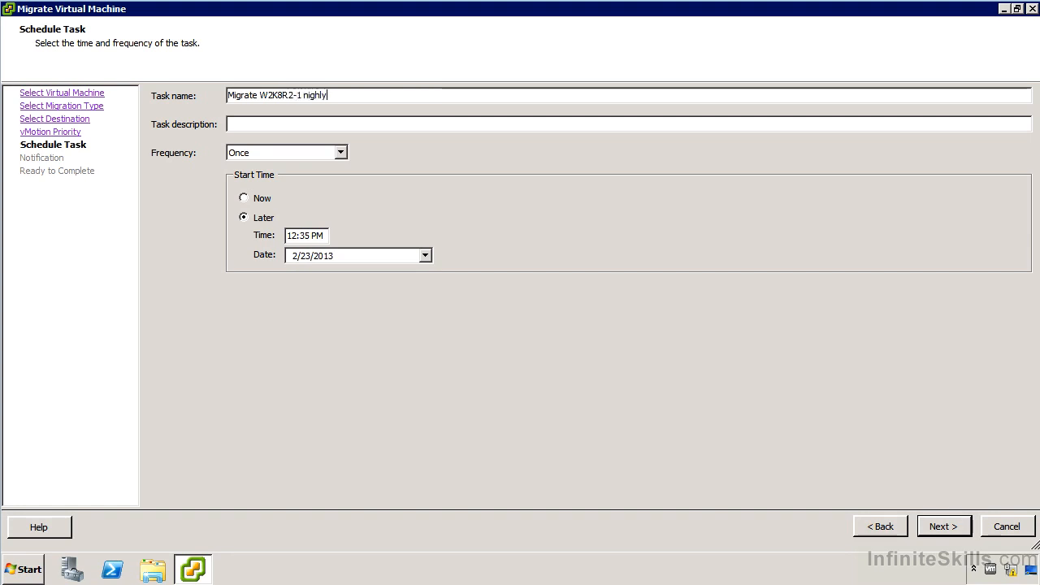
Step: Try the After Startup, Hourly, Daily and Monthly frequency options for the task
{"action": "left_click", "coordinate": [287, 150]}
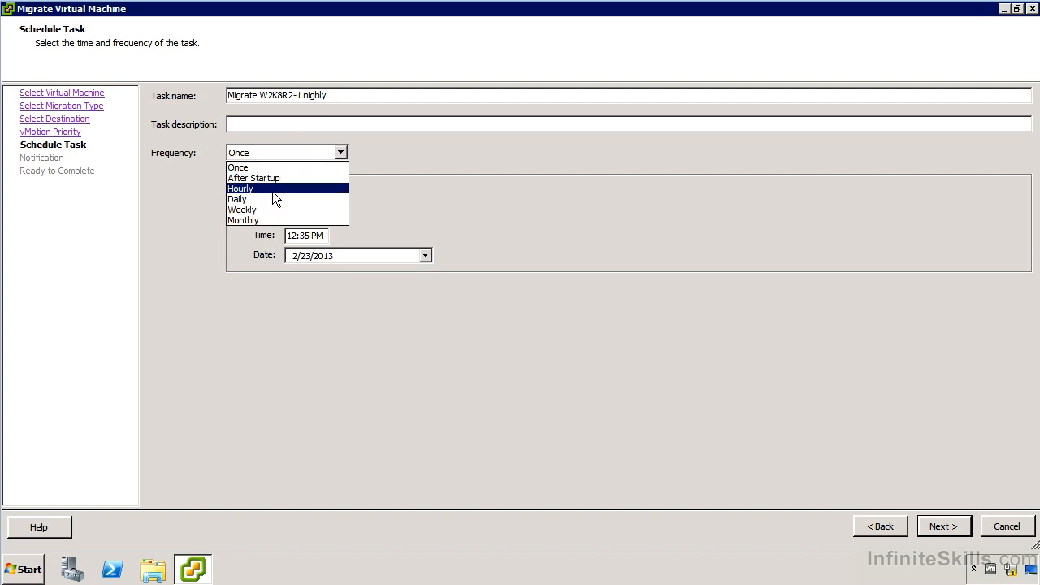
{"action": "left_click", "coordinate": [265, 179]}
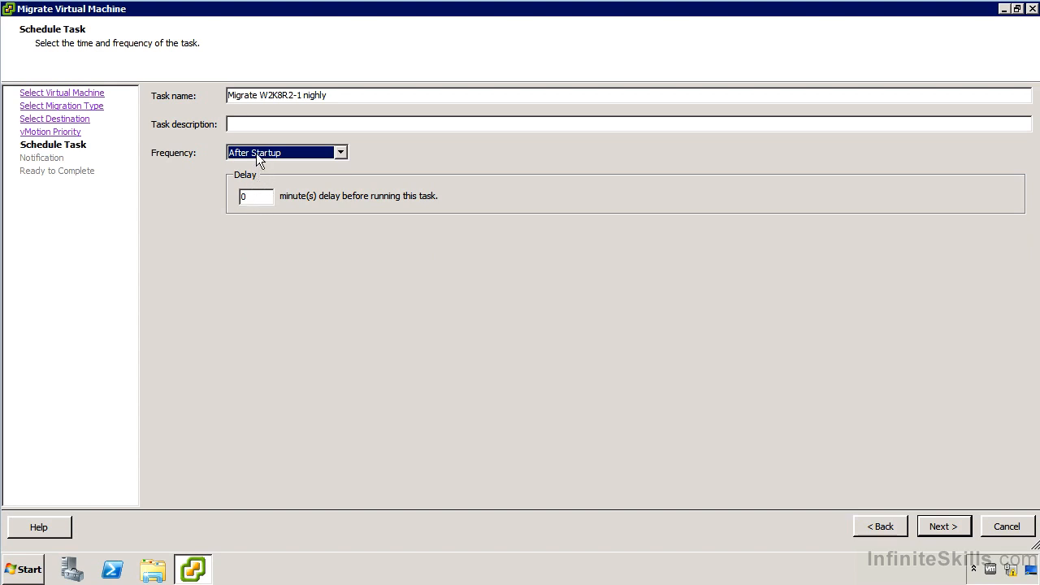
{"action": "left_click", "coordinate": [256, 155]}
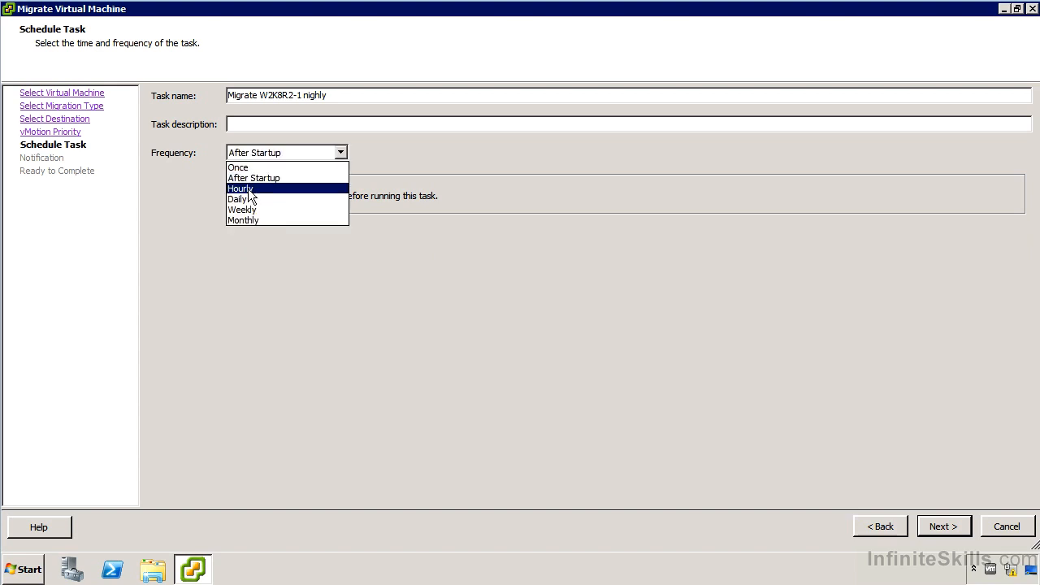
{"action": "left_click", "coordinate": [244, 189]}
{"action": "left_click", "coordinate": [247, 197]}
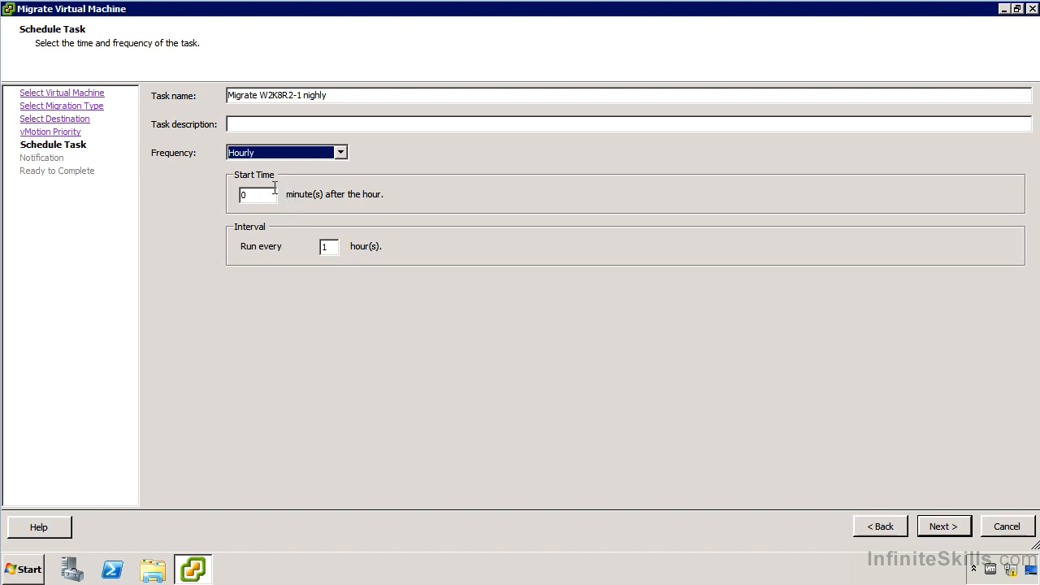
{"action": "left_click", "coordinate": [253, 155]}
{"action": "left_click", "coordinate": [258, 201]}
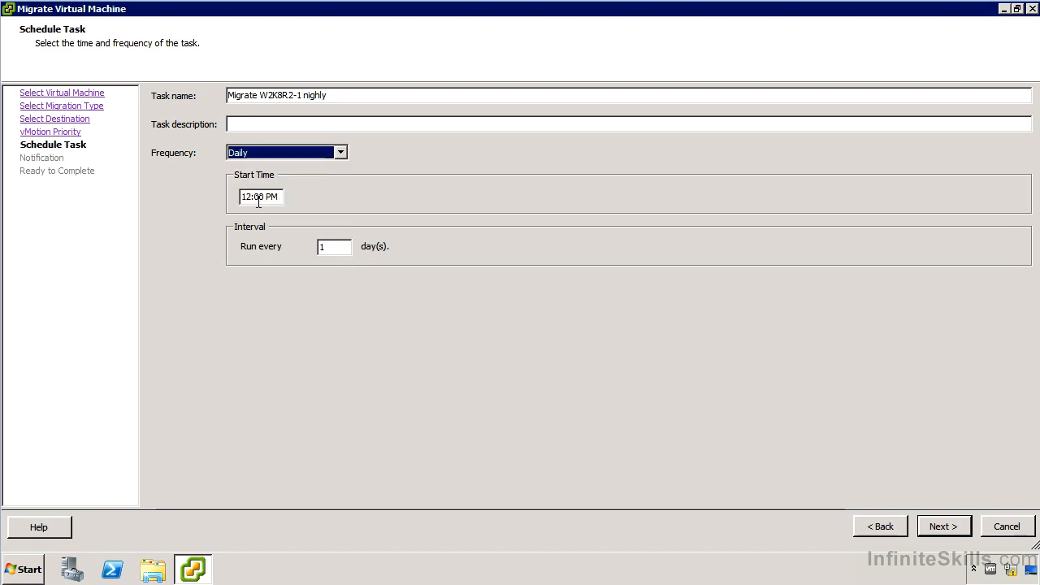
{"action": "left_click", "coordinate": [269, 151]}
{"action": "left_click", "coordinate": [270, 218]}
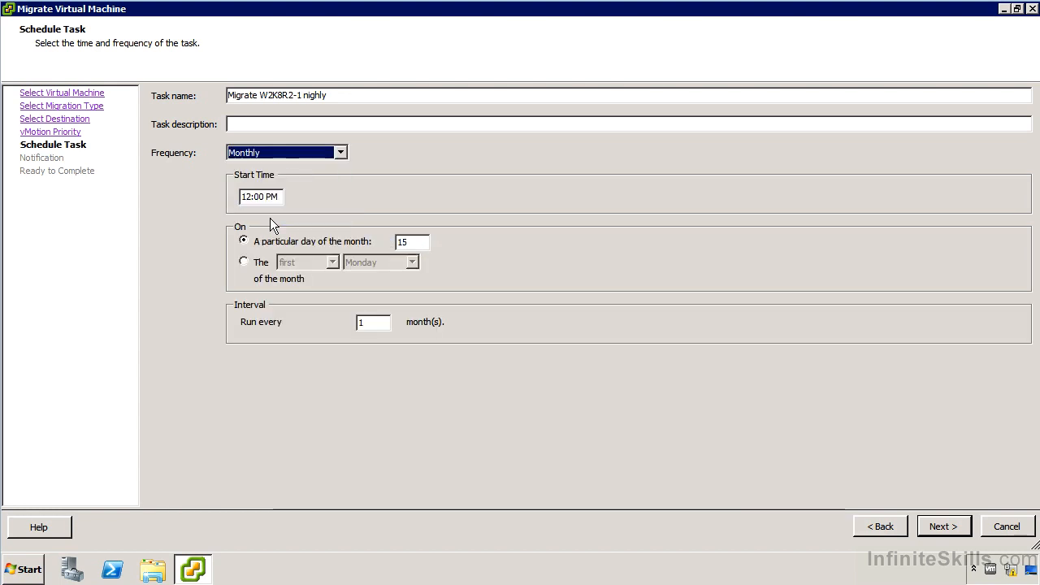
Step: Set the monthly schedule to run on the last Monday of the month
{"action": "left_click", "coordinate": [246, 266]}
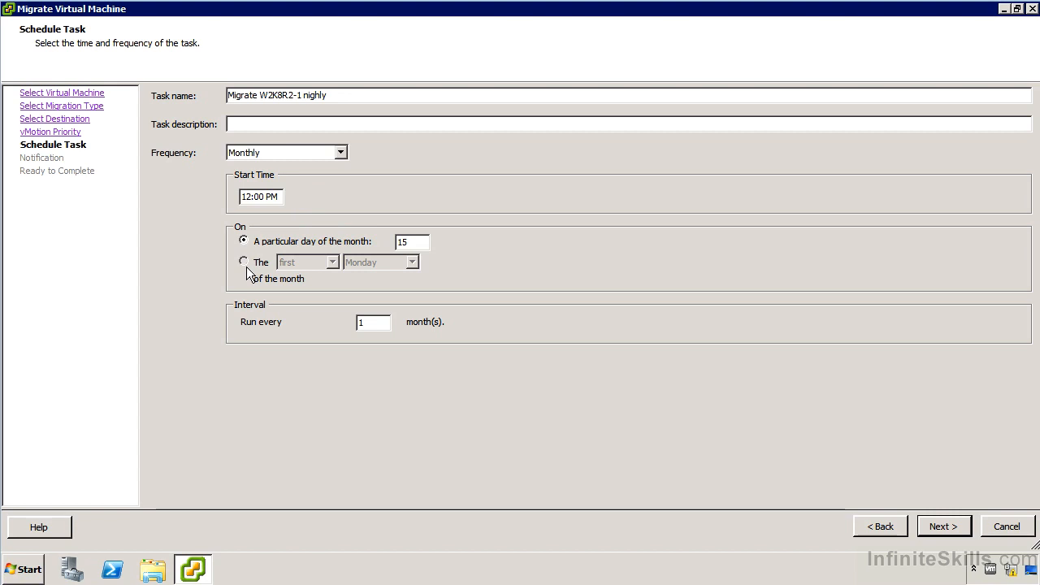
{"action": "left_click", "coordinate": [310, 262]}
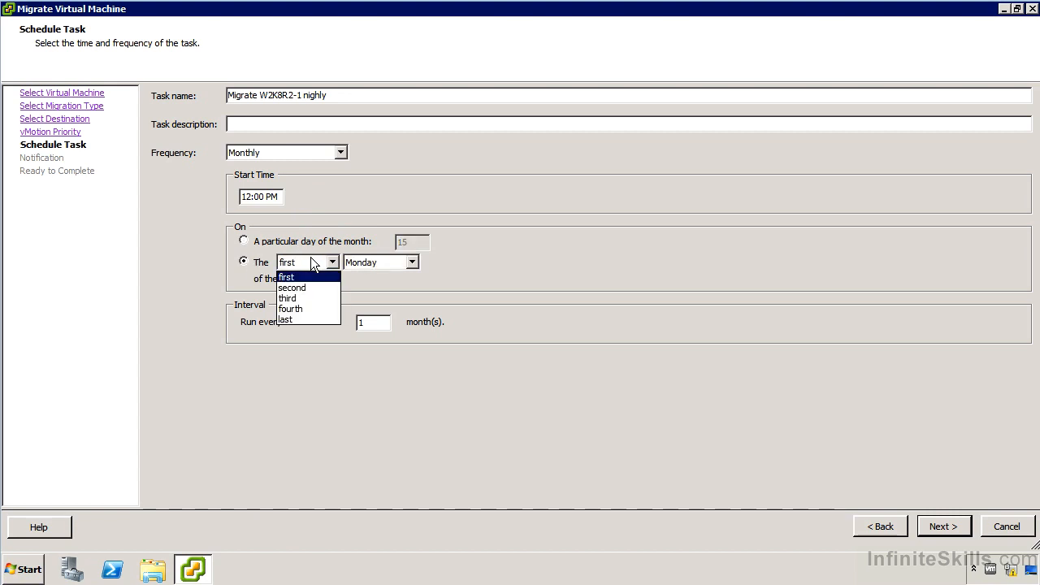
{"action": "left_click", "coordinate": [296, 319]}
{"action": "left_click", "coordinate": [382, 263]}
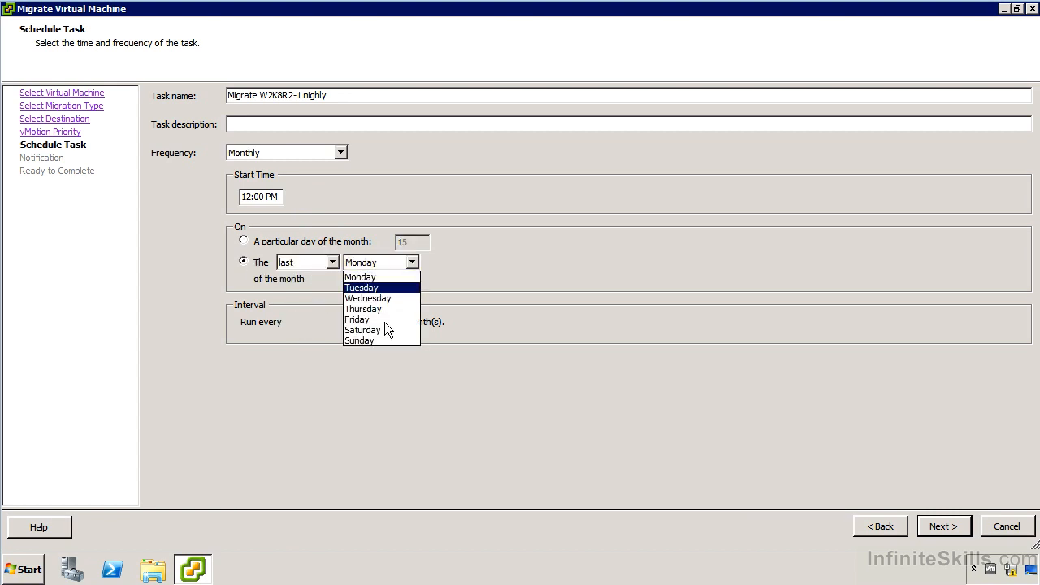
{"action": "left_click", "coordinate": [411, 280]}
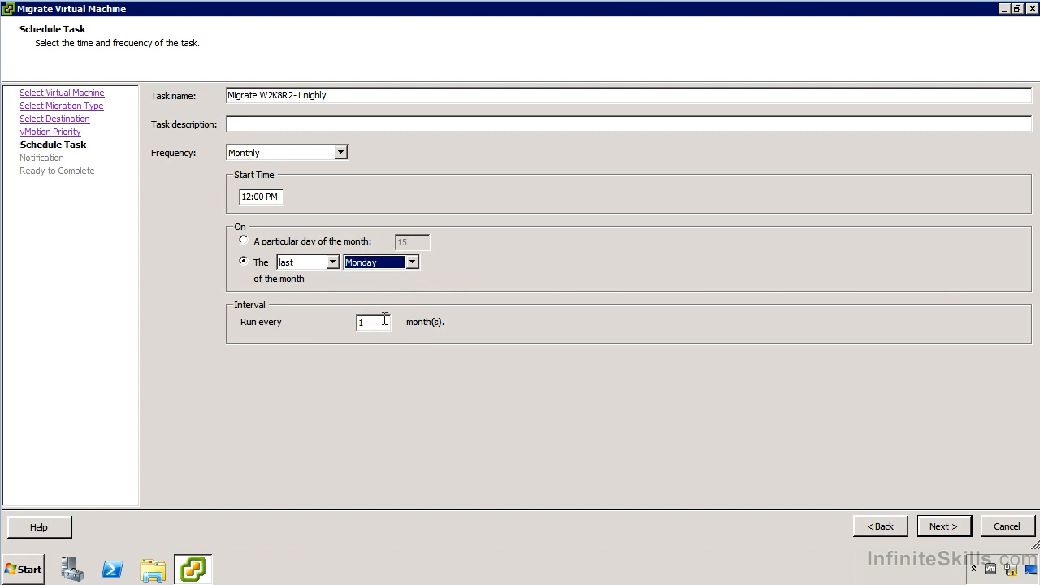
Step: Set the task frequency to Daily with a start time of 3:00 AM
{"action": "left_click", "coordinate": [251, 152]}
{"action": "left_click", "coordinate": [249, 203]}
{"action": "double_click", "coordinate": [249, 202]}
{"action": "type", "text": "3:00 AM"}
{"action": "key", "text": "Delete"}
{"action": "key", "text": "Delete"}
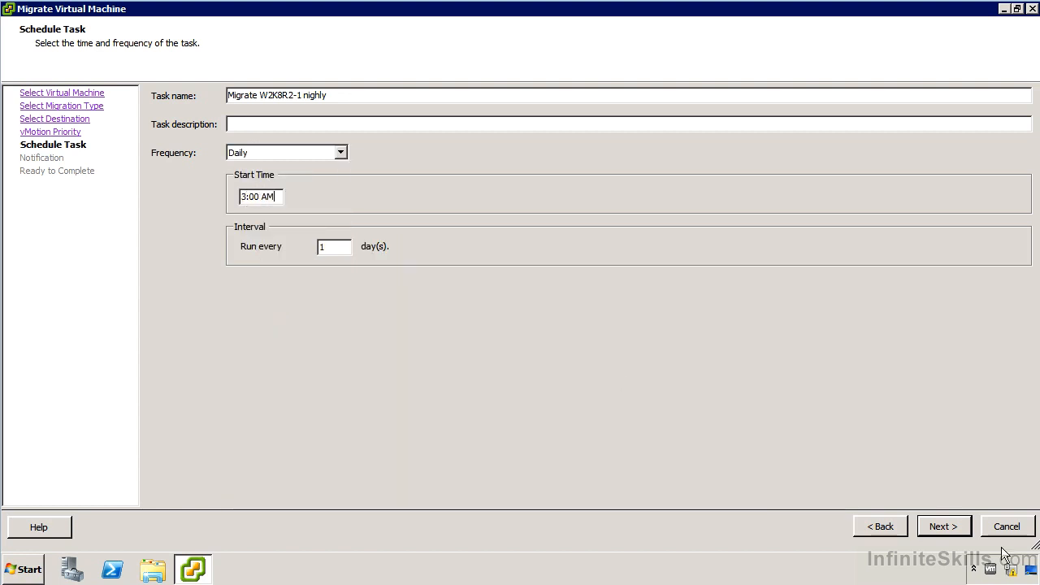
Step: Skip the email notification and finish creating the scheduled task
{"action": "left_click", "coordinate": [944, 527]}
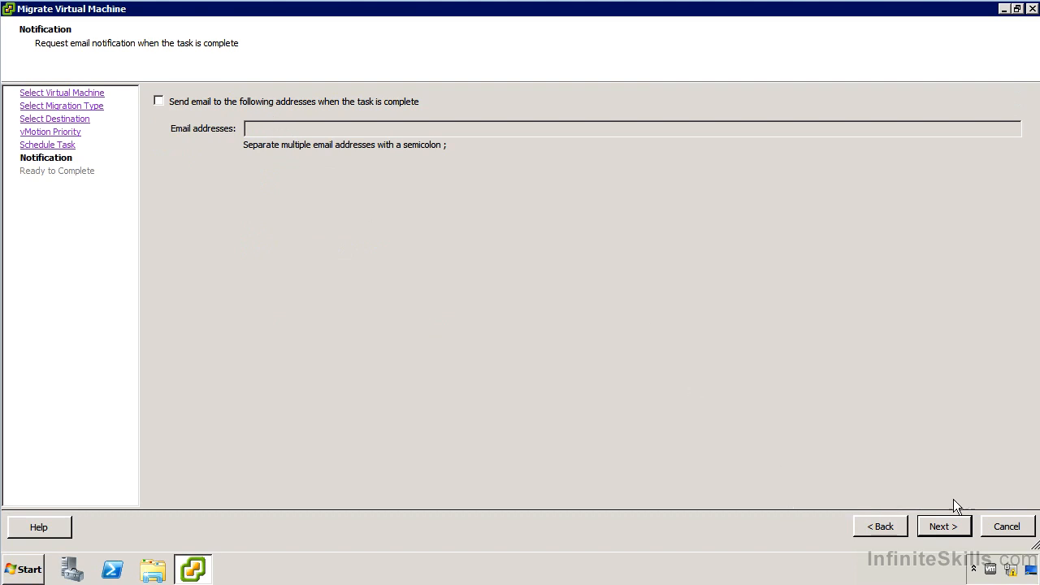
{"action": "left_click", "coordinate": [938, 527]}
{"action": "left_click", "coordinate": [942, 525]}
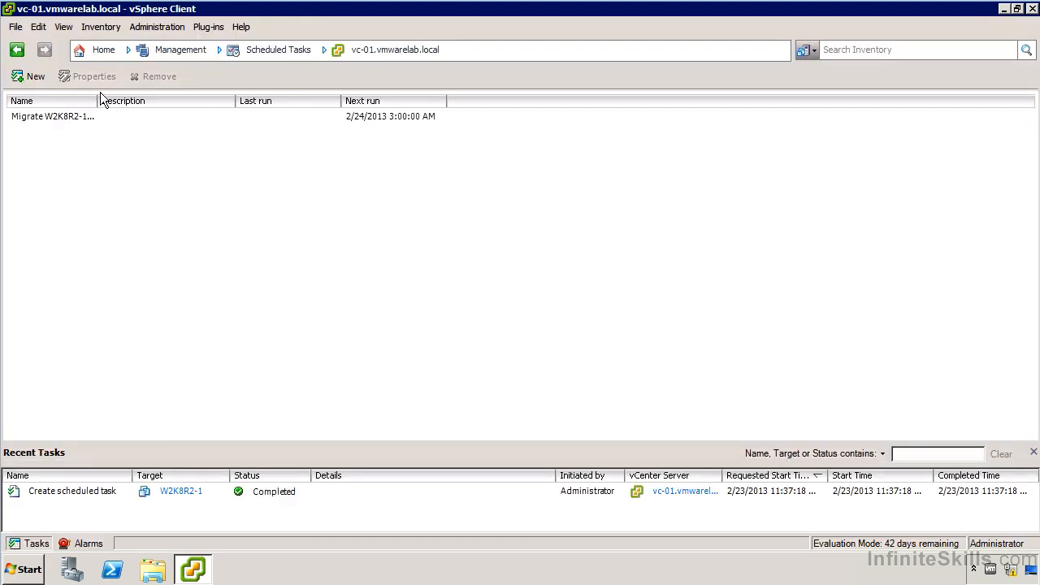
Step: Widen the Name column, open the scheduled task's properties, and close them without changes
{"action": "left_click_drag", "start_coordinate": [97, 101], "coordinate": [228, 101]}
{"action": "right_click", "coordinate": [87, 120]}
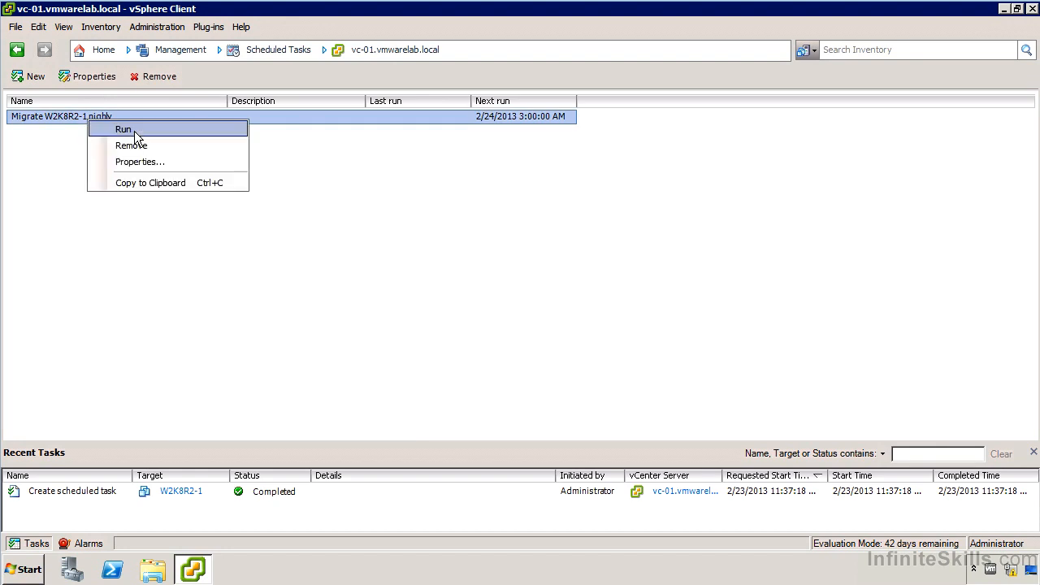
{"action": "left_click", "coordinate": [173, 163]}
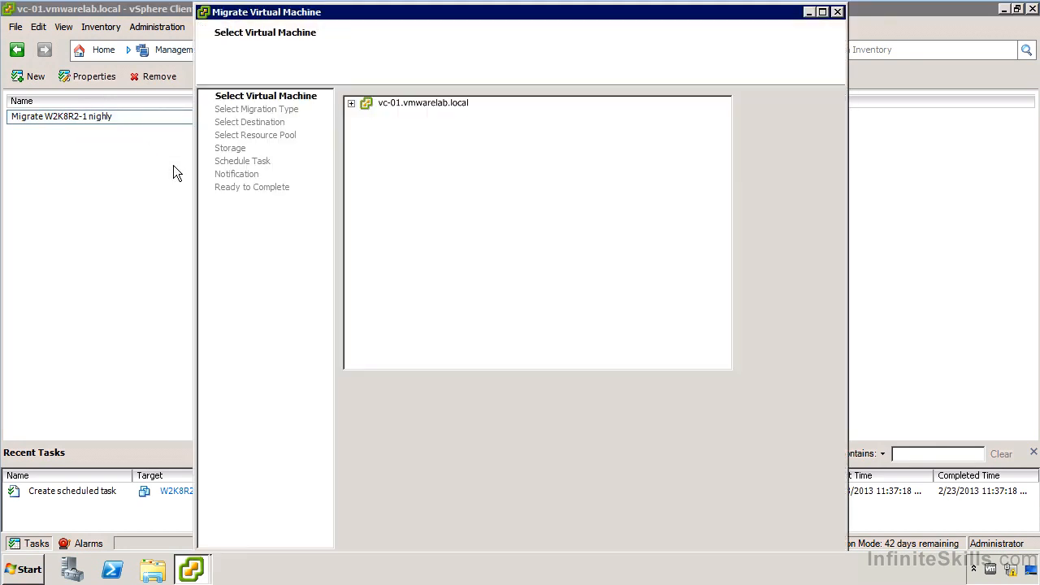
{"action": "left_click", "coordinate": [837, 11]}
Step: Run the scheduled migration task immediately and inspect its entries among the recent tasks
{"action": "right_click", "coordinate": [229, 116]}
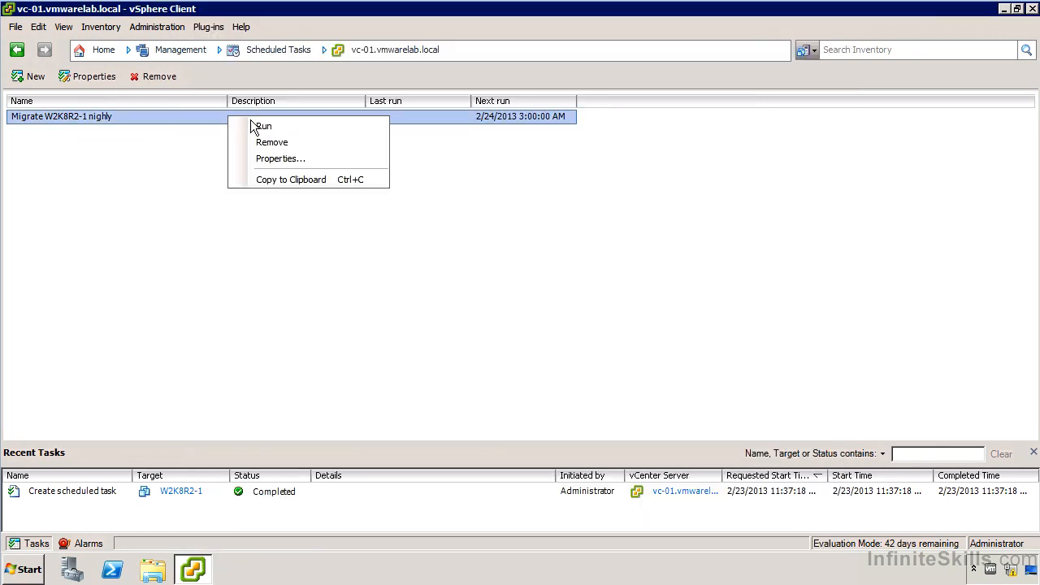
{"action": "left_click", "coordinate": [264, 126]}
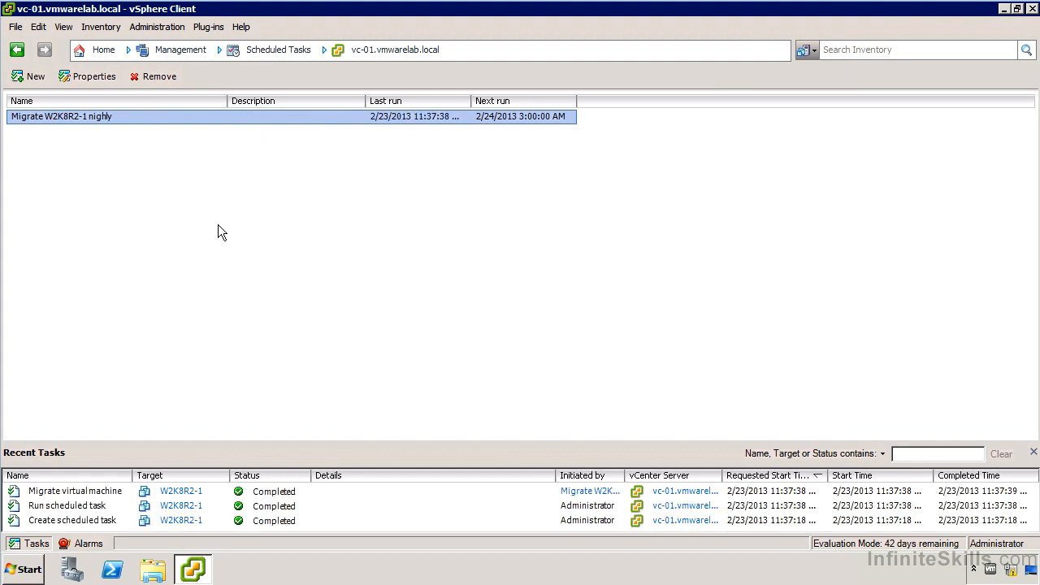
{"action": "left_click", "coordinate": [73, 493]}
{"action": "left_click", "coordinate": [103, 507]}
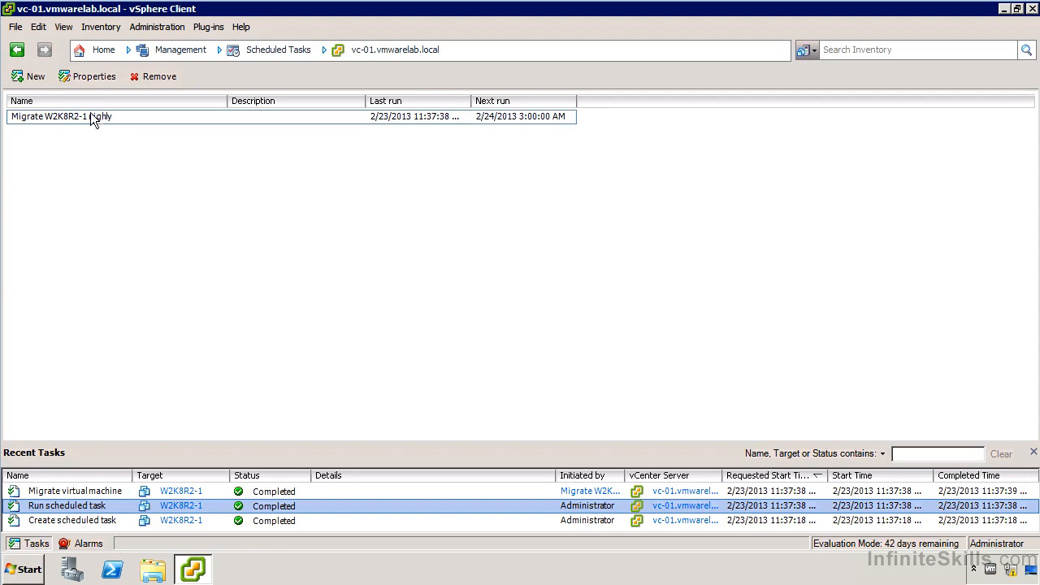
Step: Open the Events view and examine the events related to the migration task
{"action": "left_click", "coordinate": [98, 50]}
{"action": "left_click", "coordinate": [139, 329]}
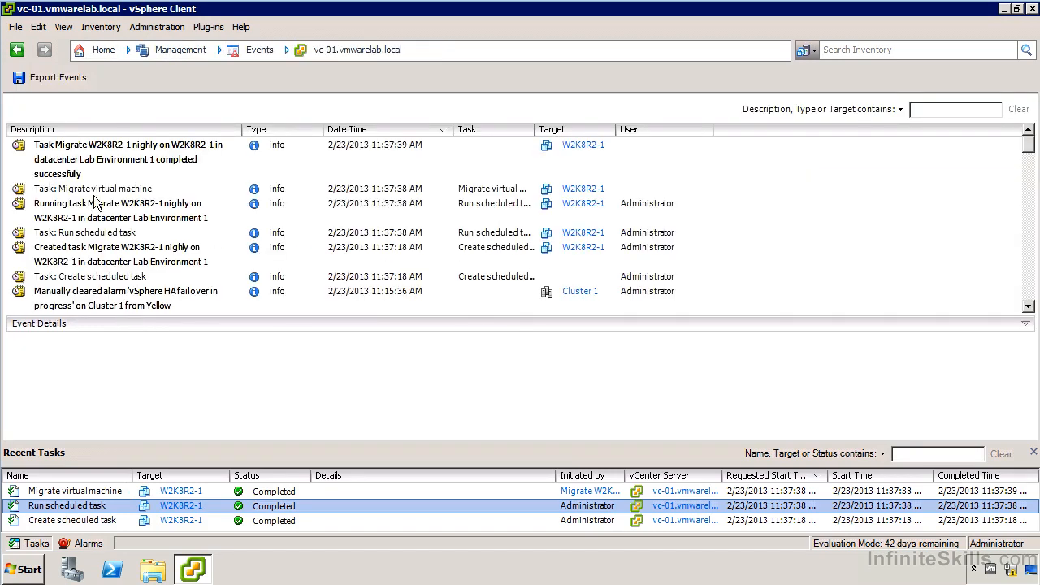
{"action": "left_click", "coordinate": [96, 191]}
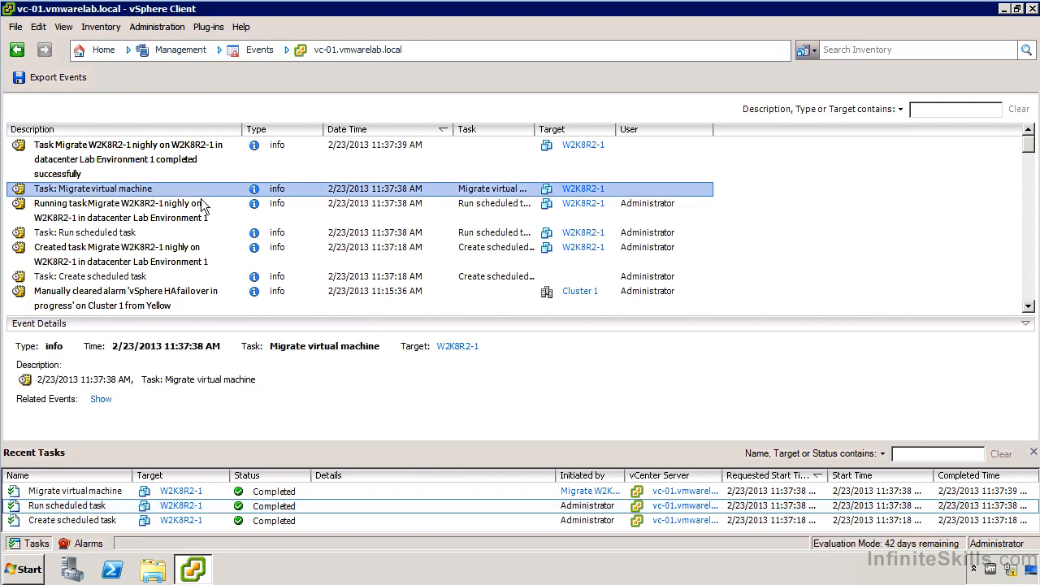
{"action": "left_click", "coordinate": [114, 213]}
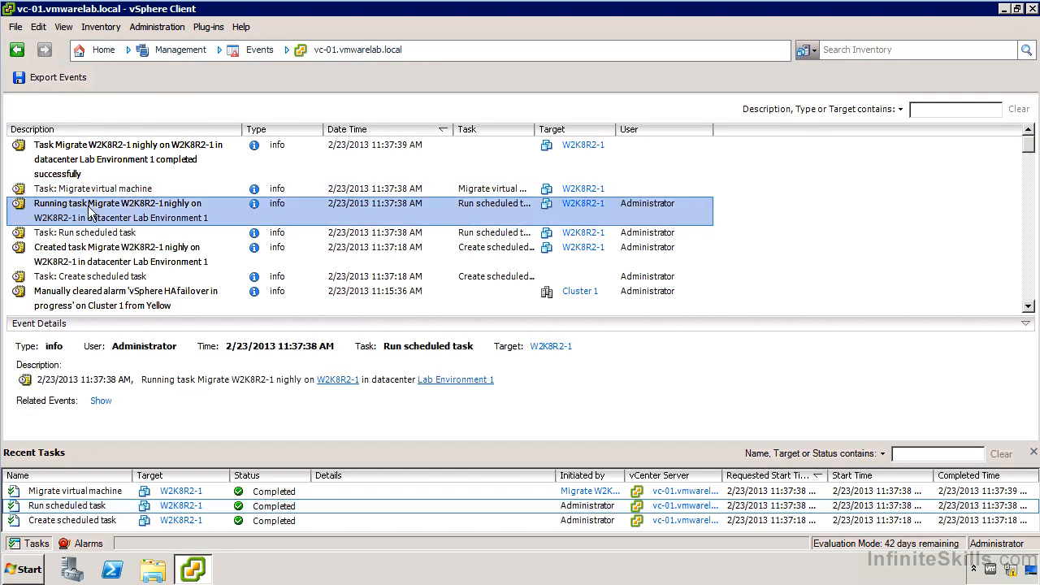